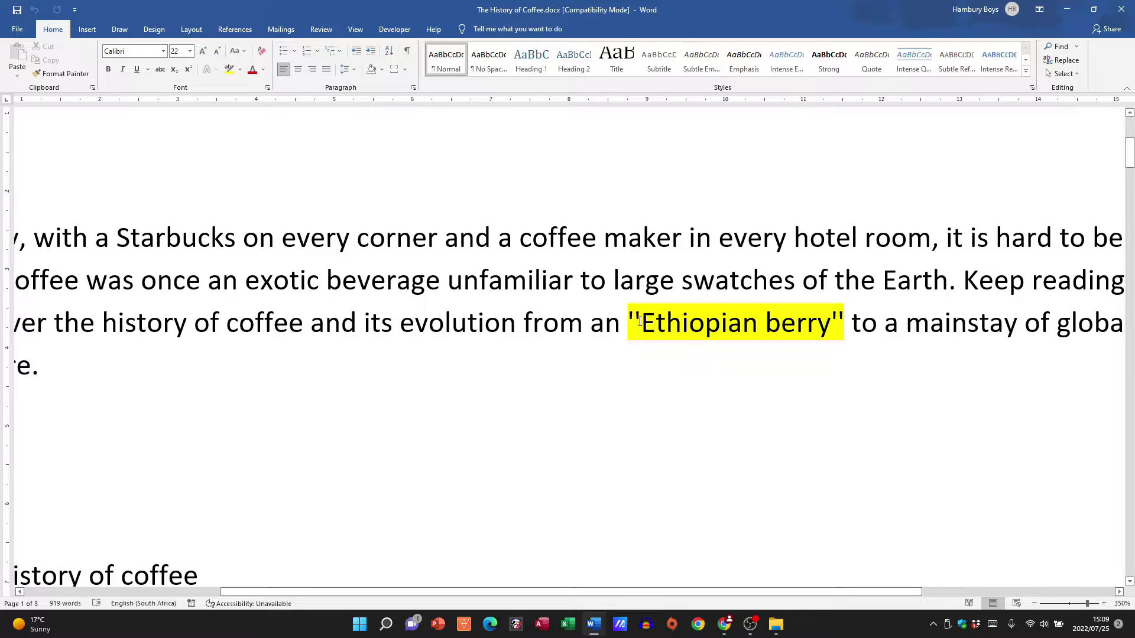
Check the quotes around 'Ethiopian berry' and delete the extra closing quote.
left_click_drag(631, 318, 820, 306)
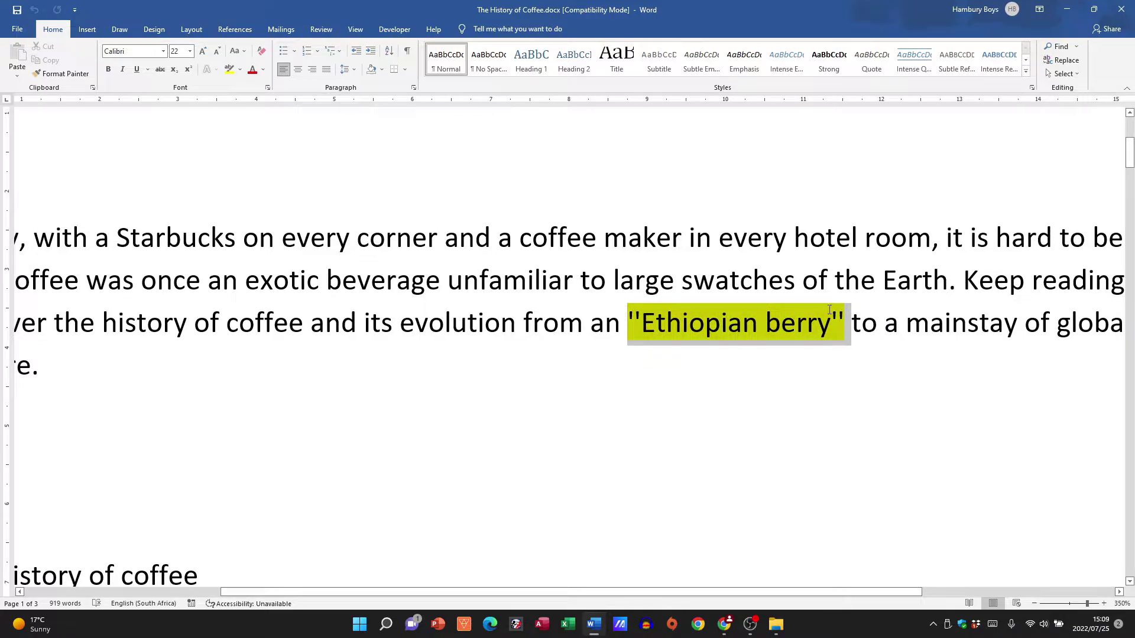
left_click(614, 328)
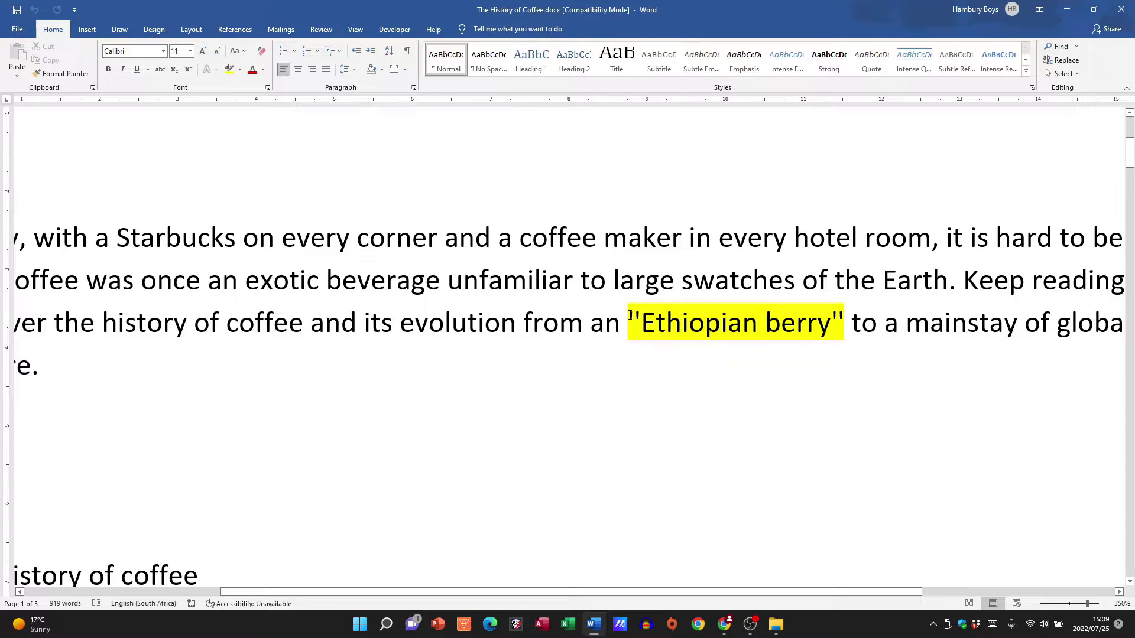
left_click_drag(627, 322, 642, 322)
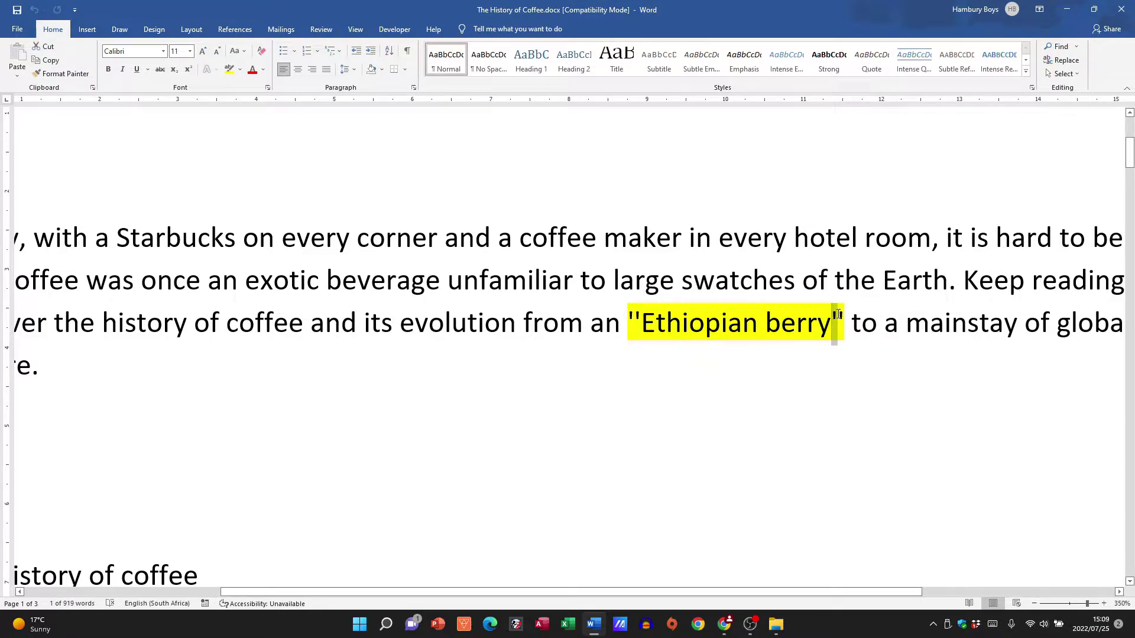
left_click_drag(832, 319, 845, 313)
left_click(843, 336)
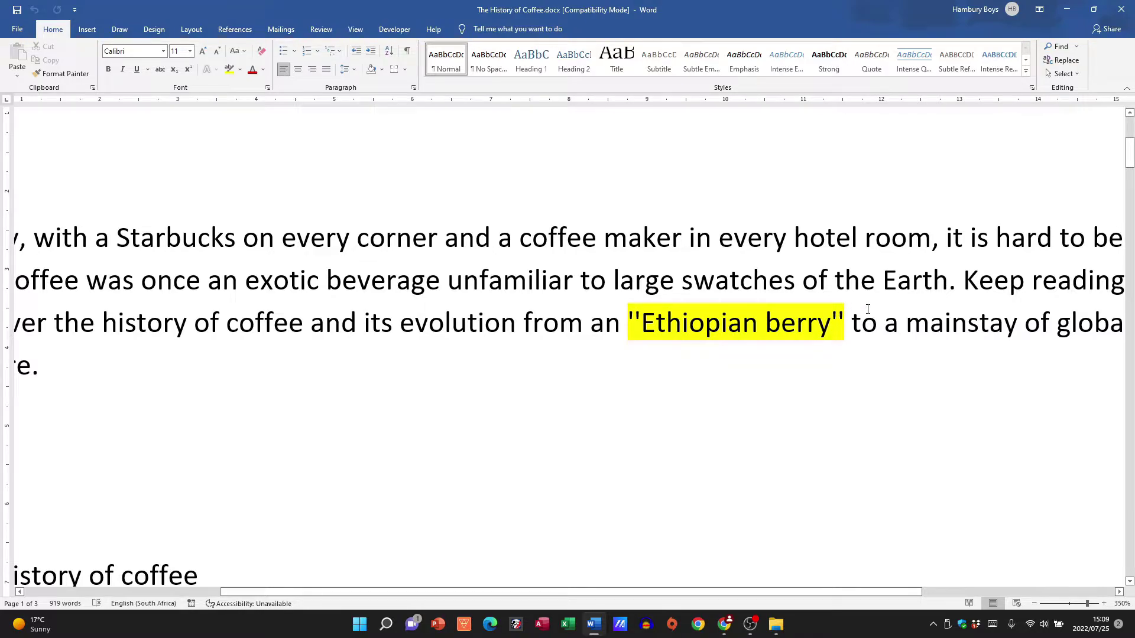
type("\"")
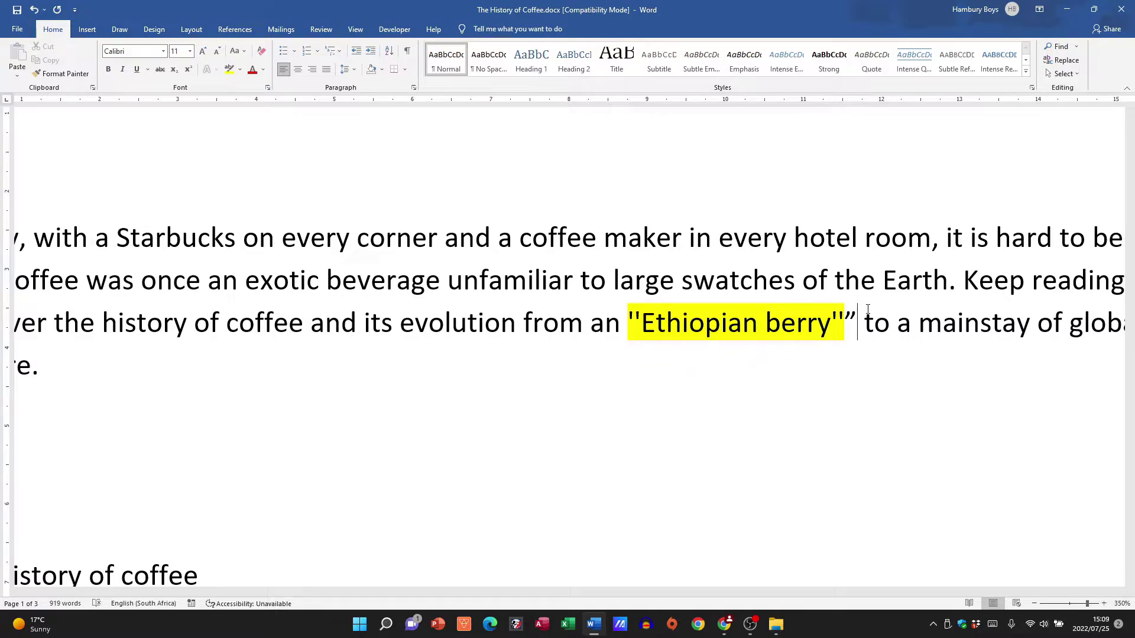
key("shift+Left")
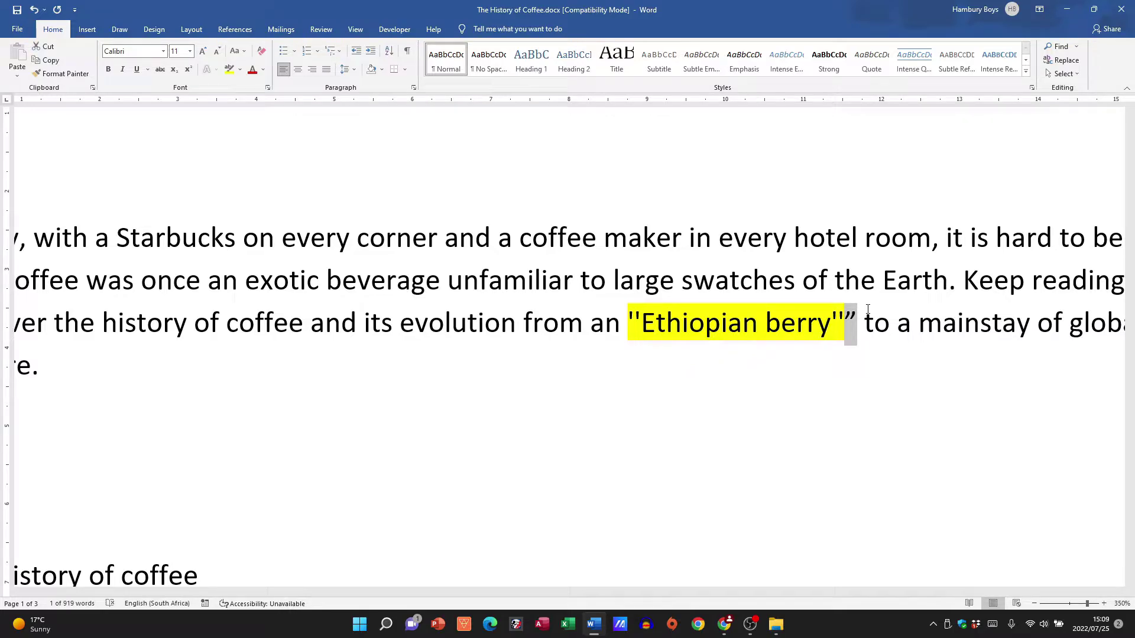
key("Right")
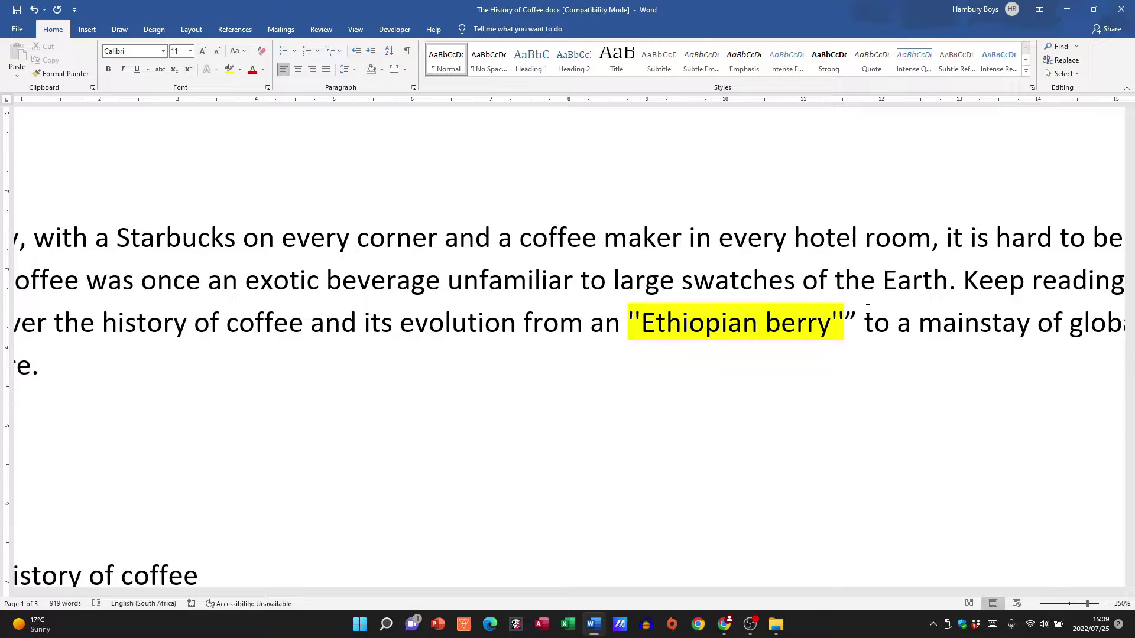
key("BackSpace")
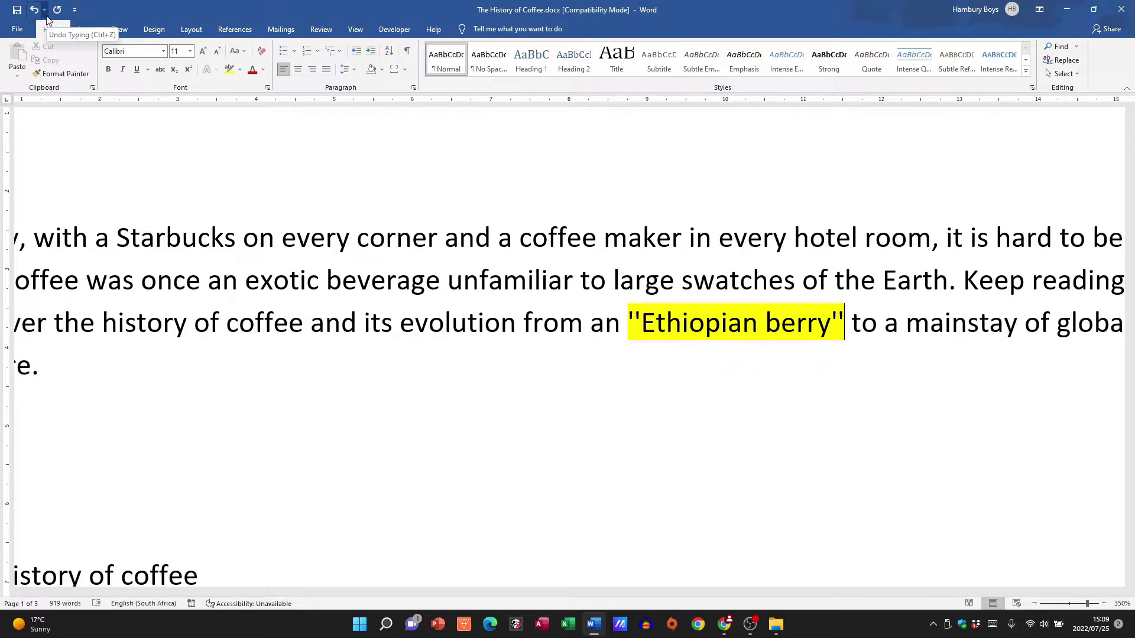
Toggle 'Straight quotes with smart quotes' on both AutoFormat tabs, then close Word Options.
left_click(18, 30)
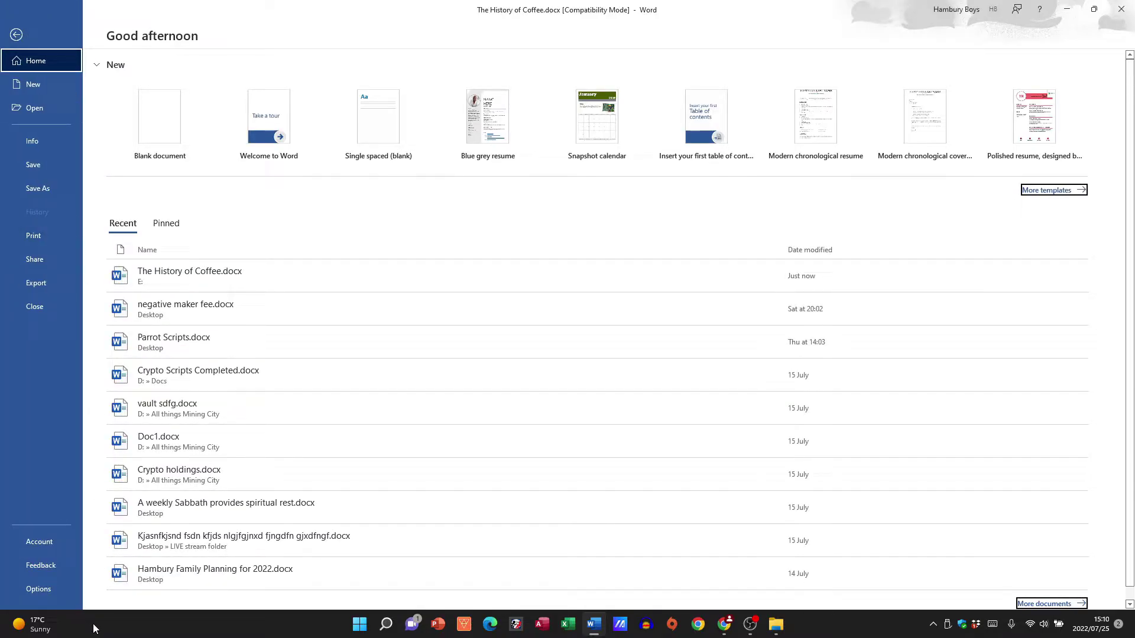
left_click(37, 587)
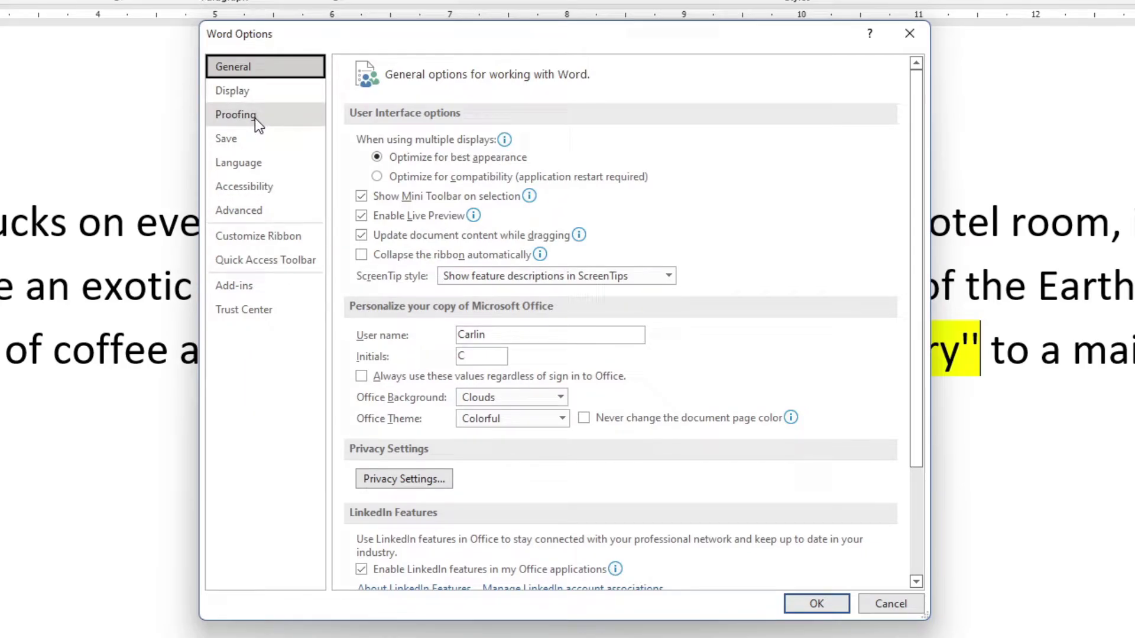
left_click(254, 118)
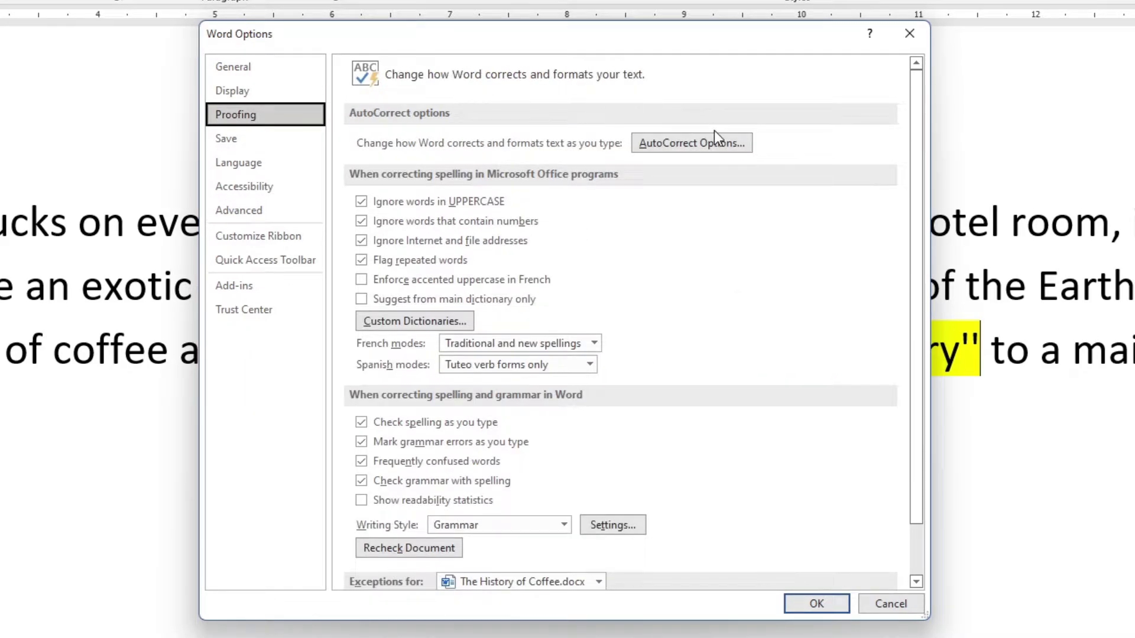
left_click(717, 150)
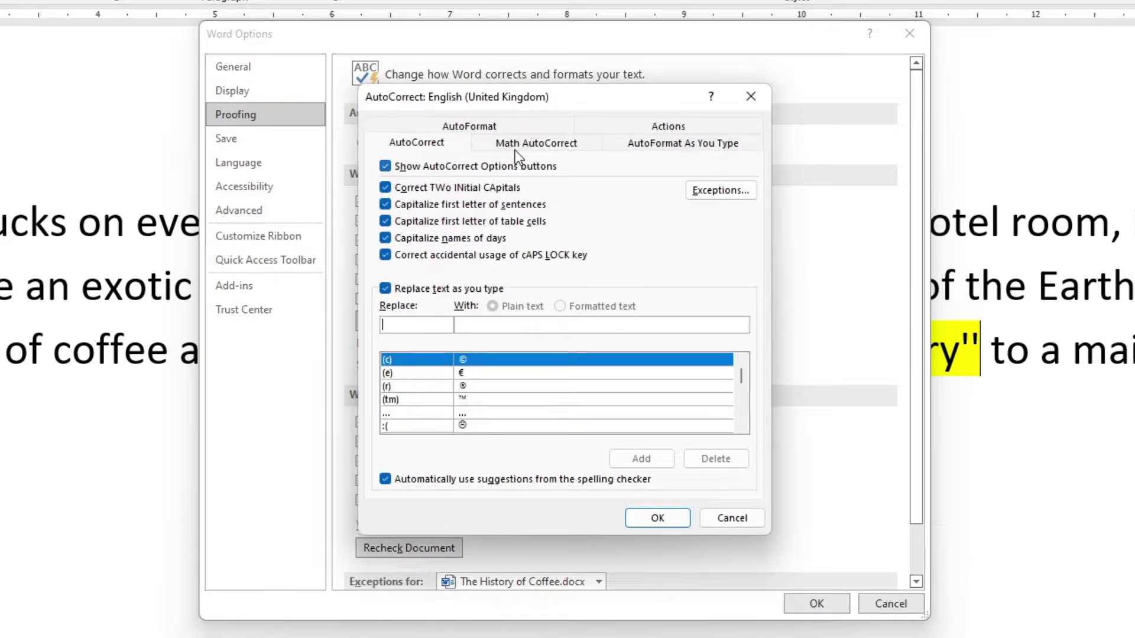
left_click(473, 125)
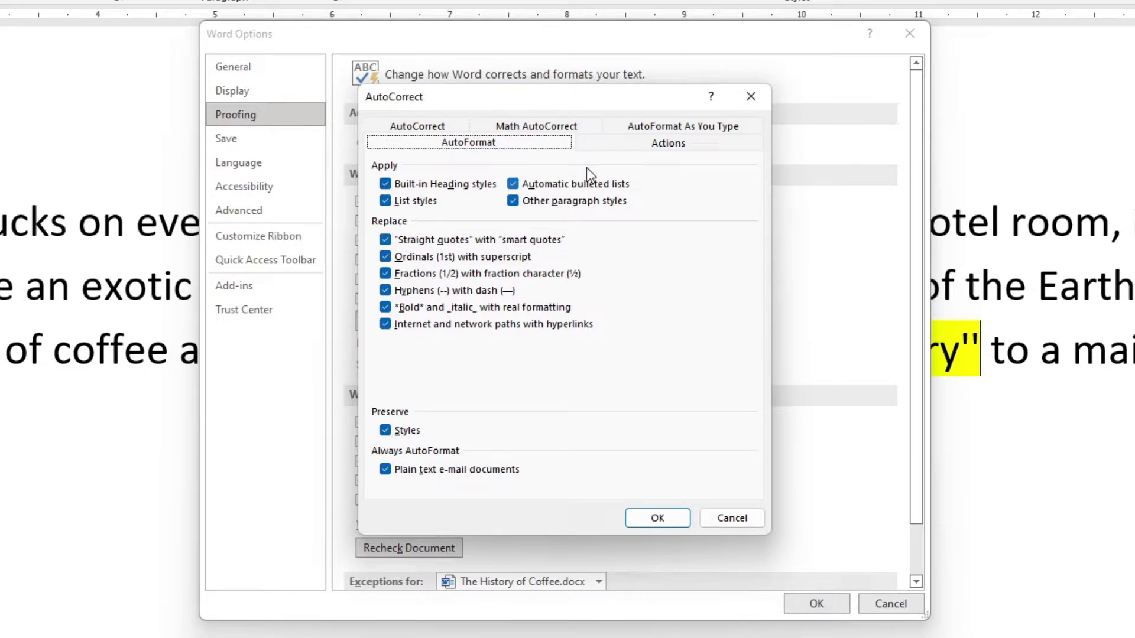
left_click(698, 127)
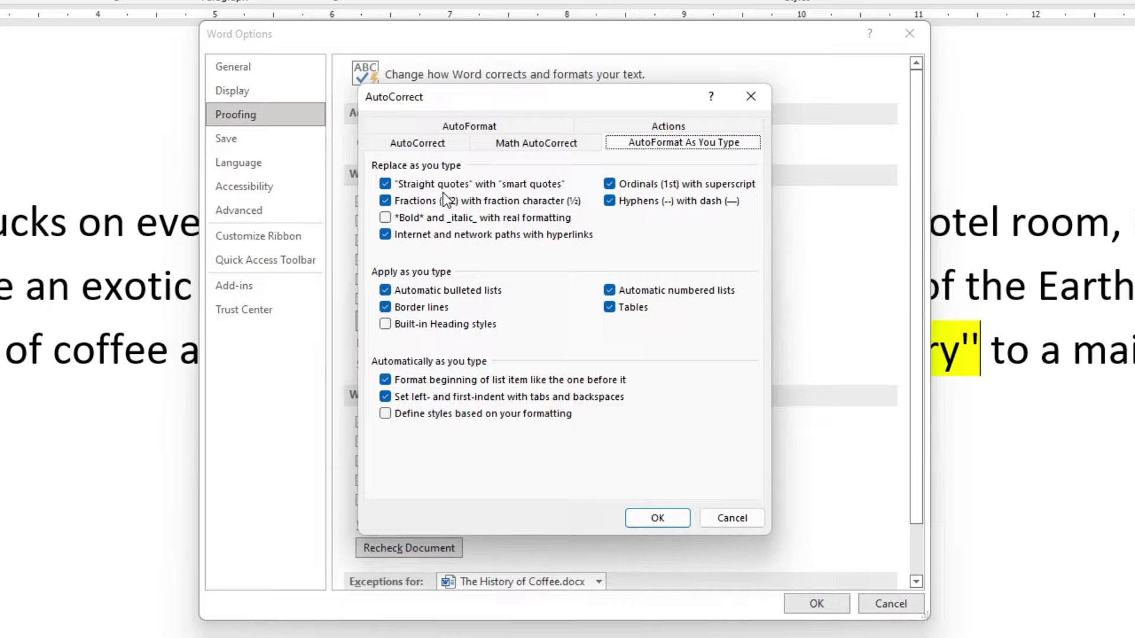
left_click(386, 185)
left_click(492, 127)
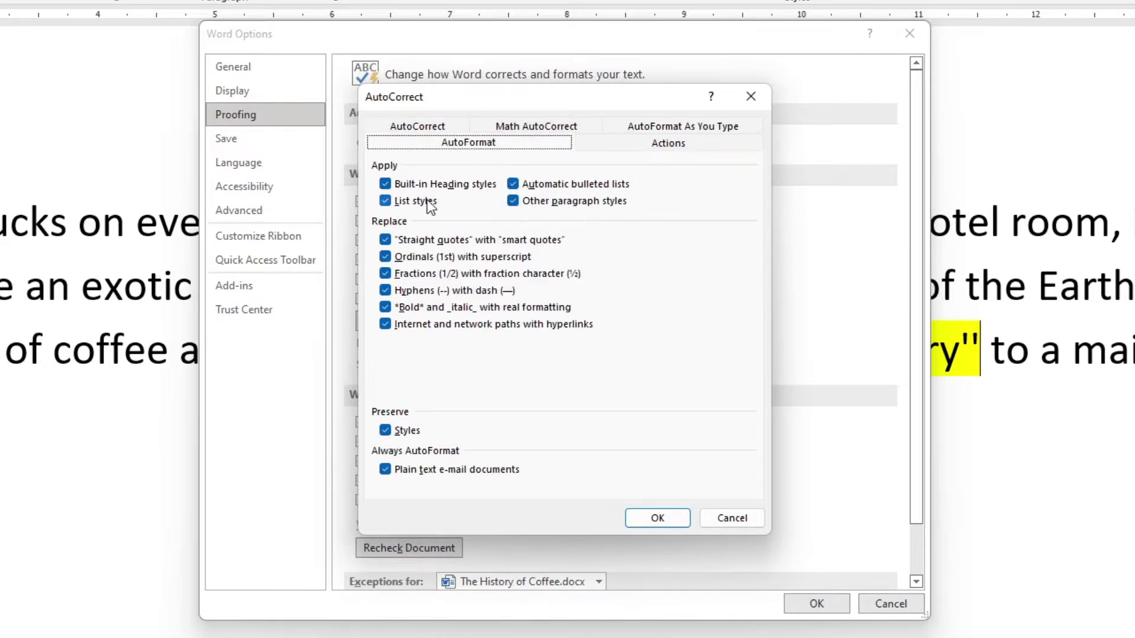
left_click(385, 239)
left_click(661, 520)
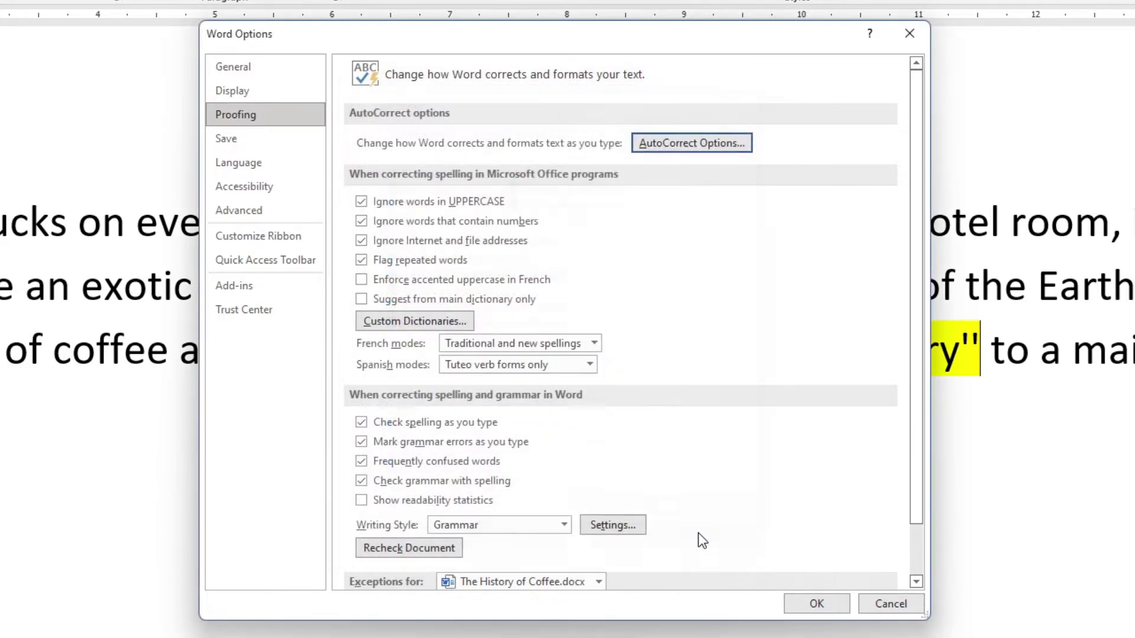
left_click(809, 604)
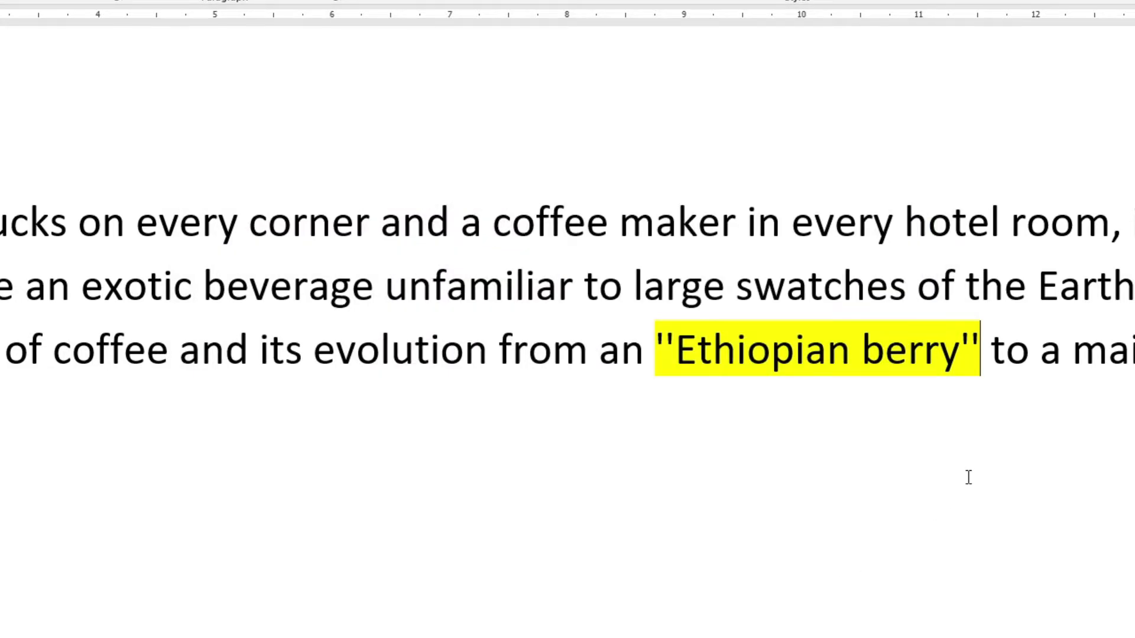
Wrap the word 'a' before 'mainstay' in straight double quotes.
left_click(885, 356)
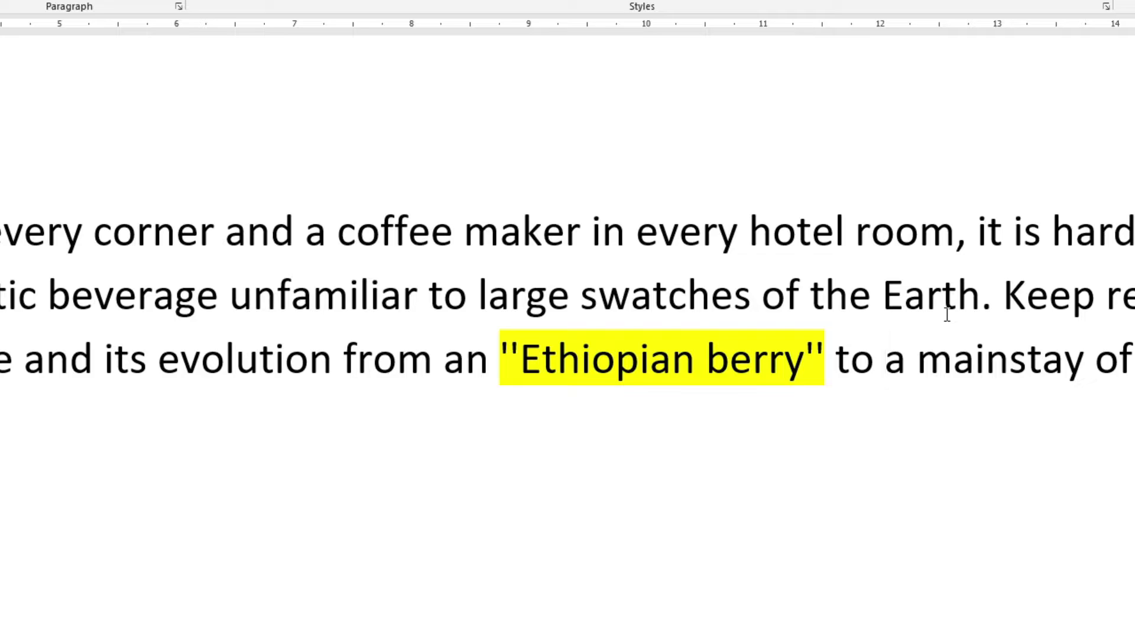
type("\"")
key("Right")
type("\"")
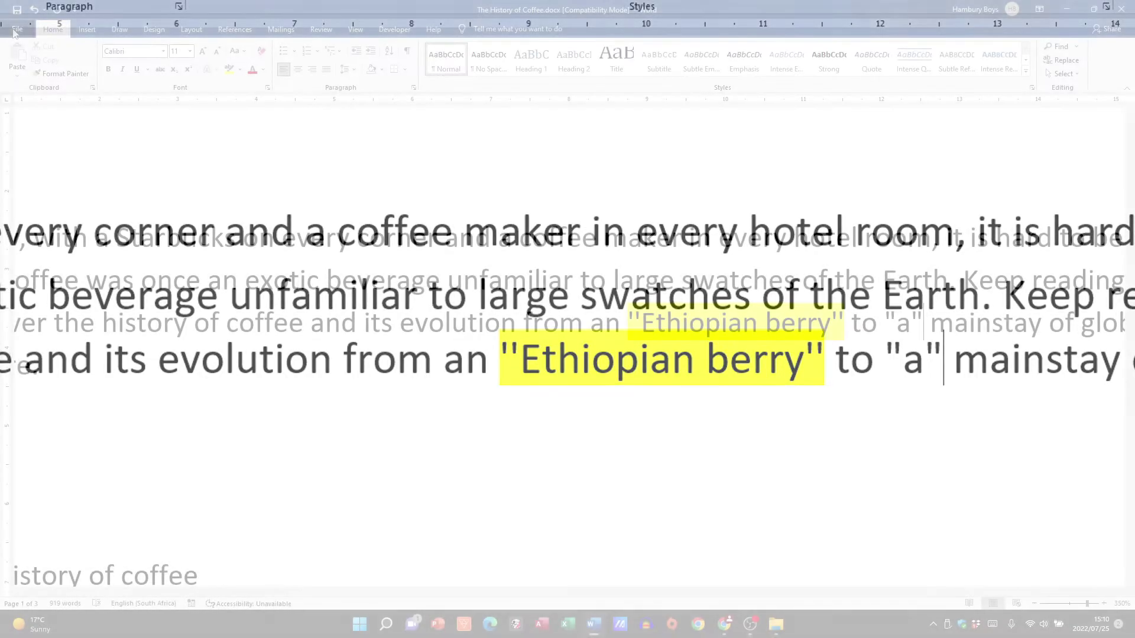
left_click(20, 32)
Check 'Straight quotes with smart quotes' on the AutoFormat and AutoFormat As You Type tabs.
left_click(38, 588)
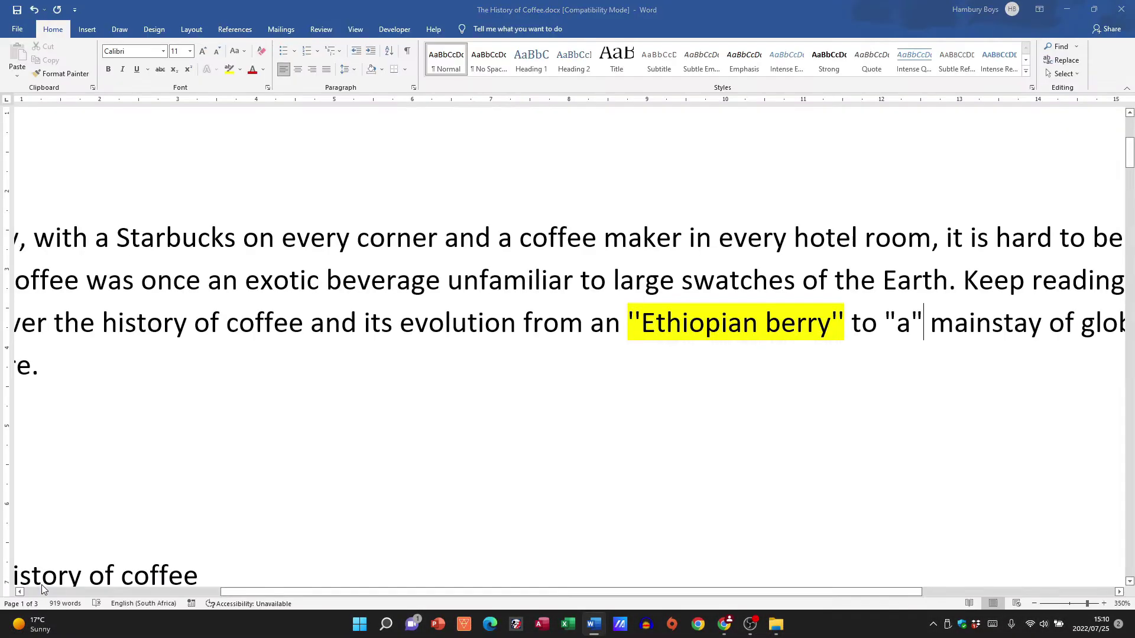
left_click(362, 168)
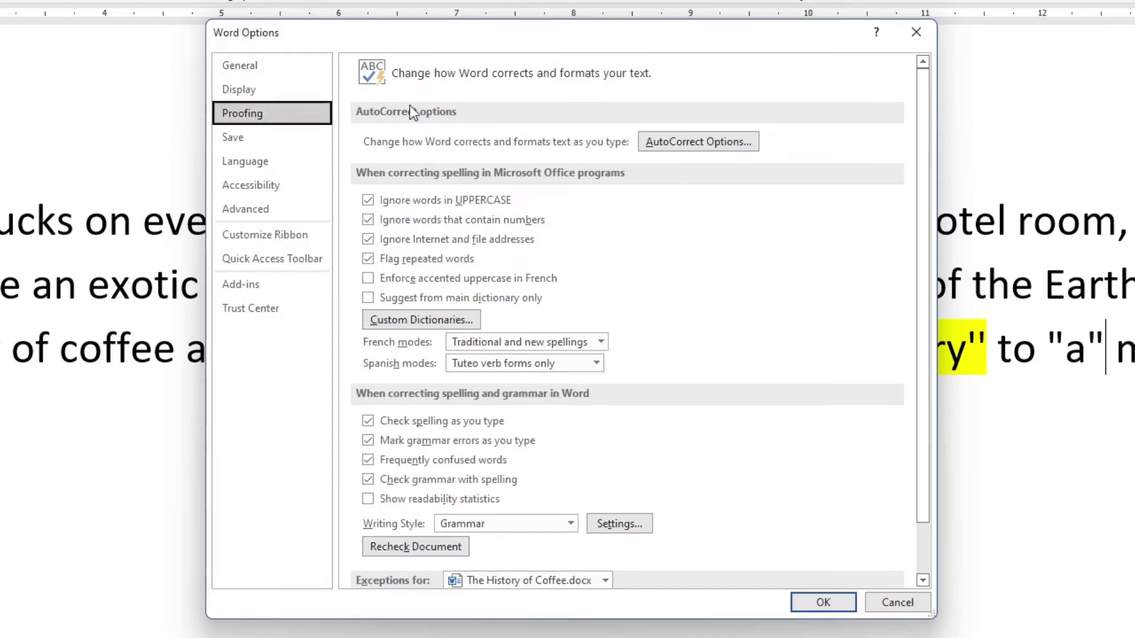
left_click(704, 143)
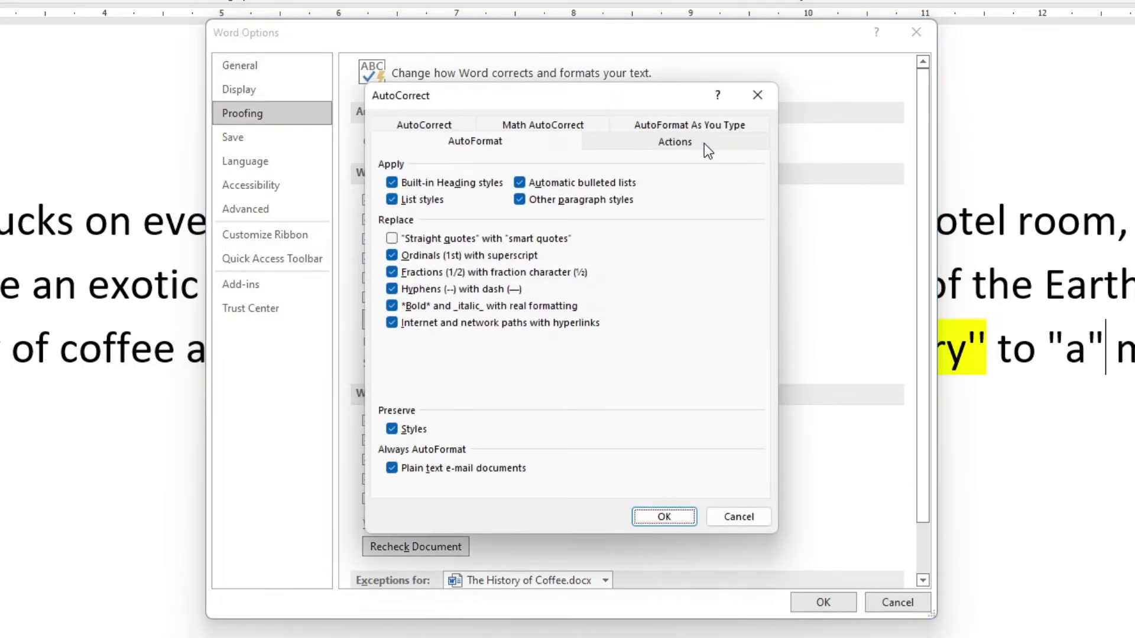
left_click(392, 239)
left_click(655, 125)
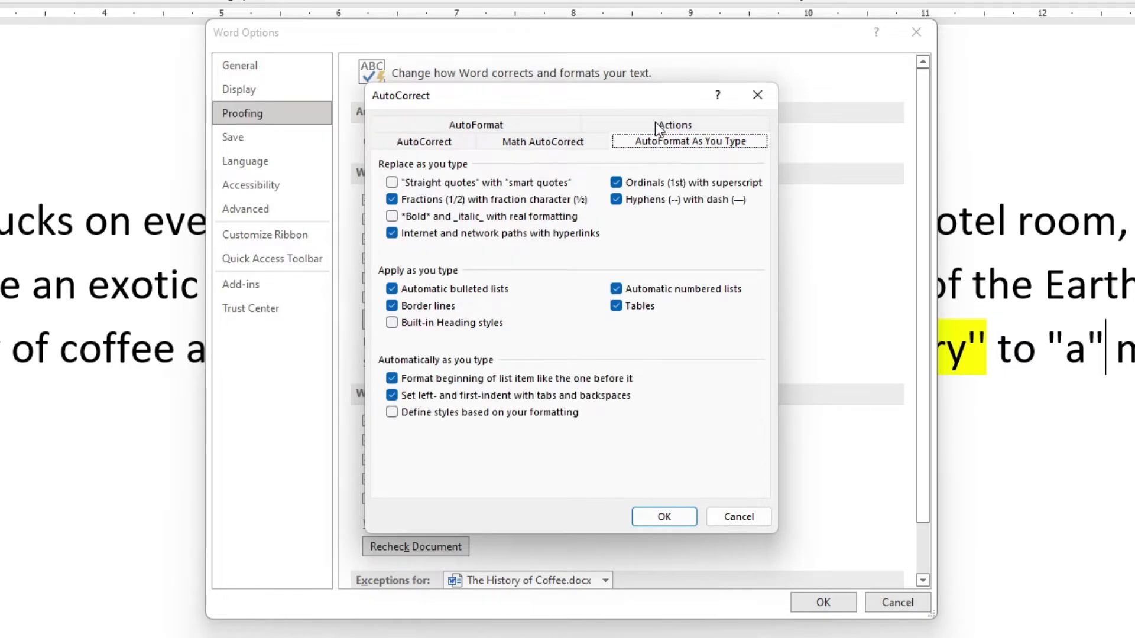
left_click(394, 182)
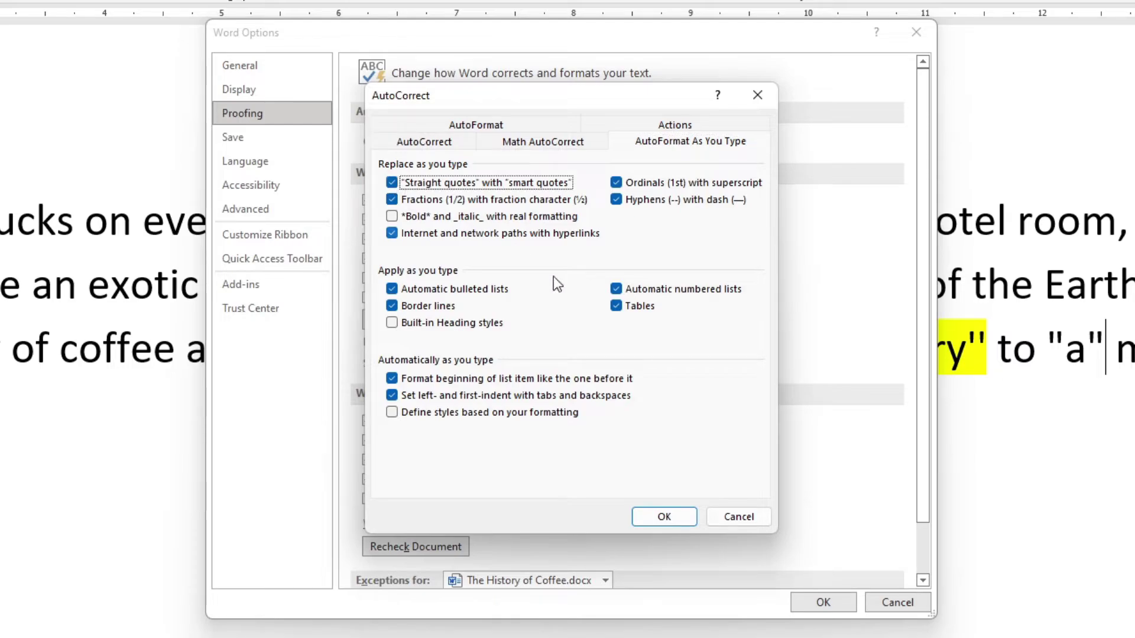
left_click(654, 522)
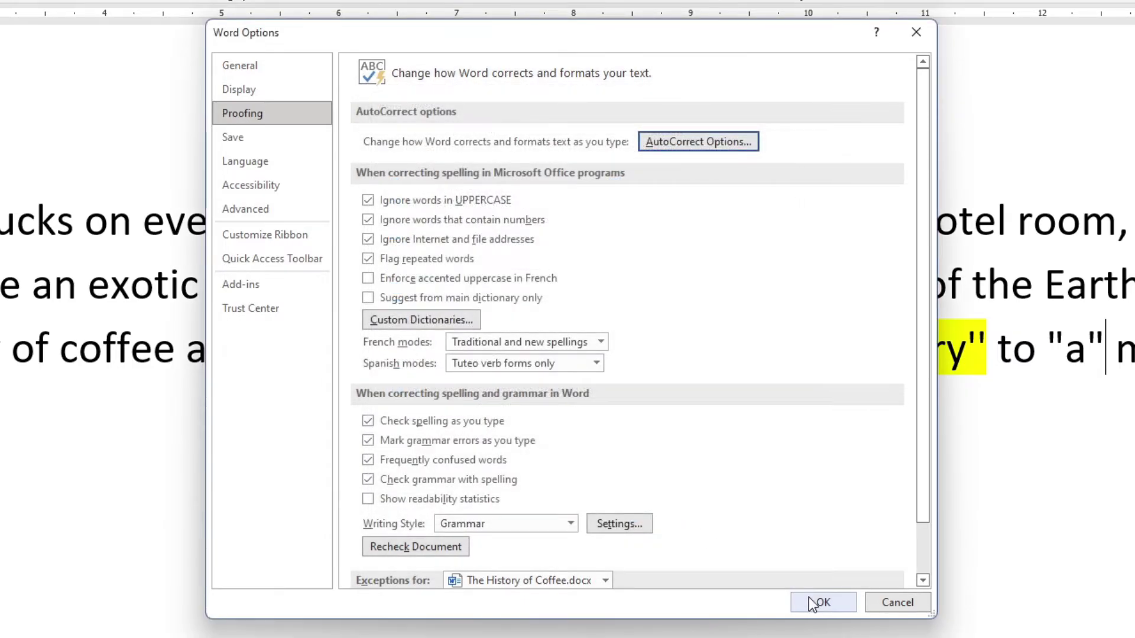
left_click(820, 602)
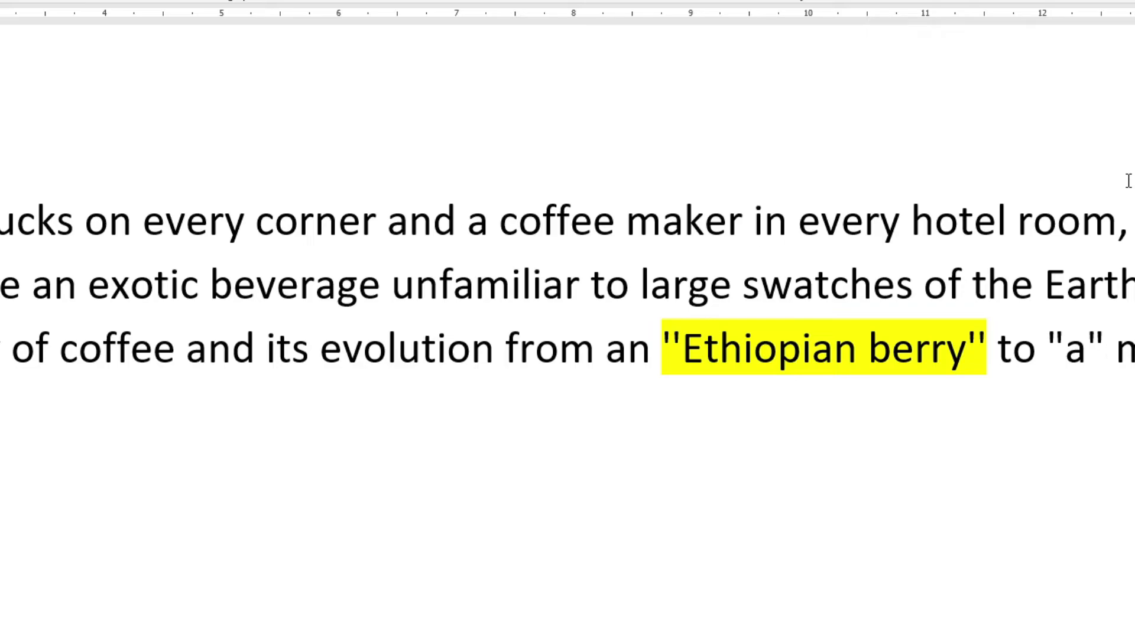
Replace the straight quotes around 'a' with curly quotes.
key("Delete")
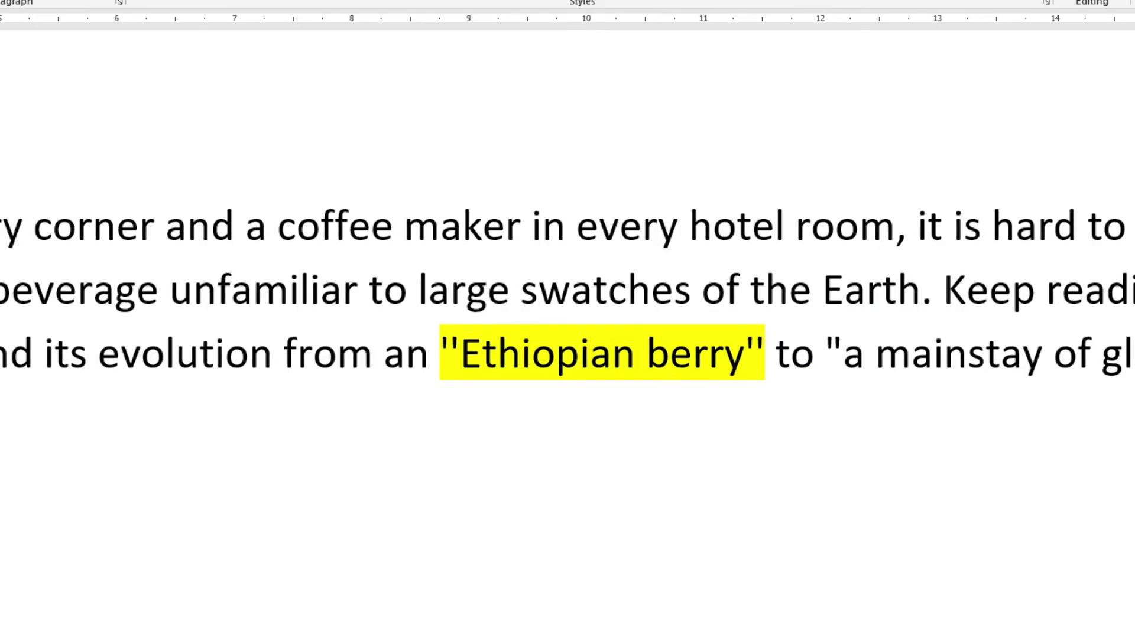
key("Left")
key("BackSpace")
type("\"")
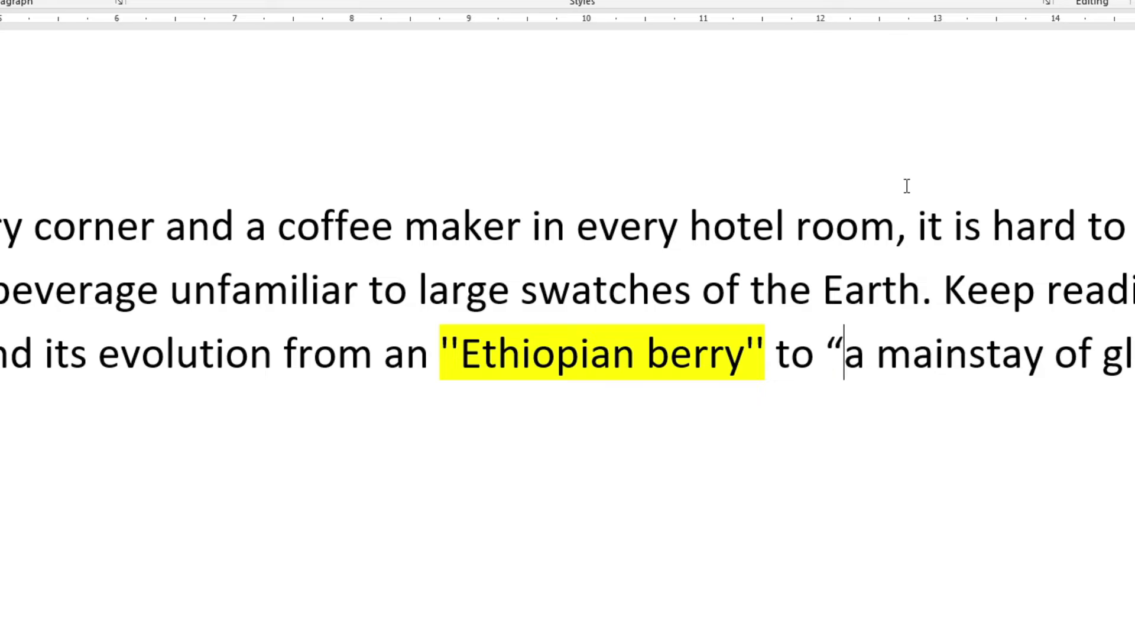
key("Right")
type("\"")
Replace the straight quotes around 'Ethiopian berry' with curly quotes.
key("Left")
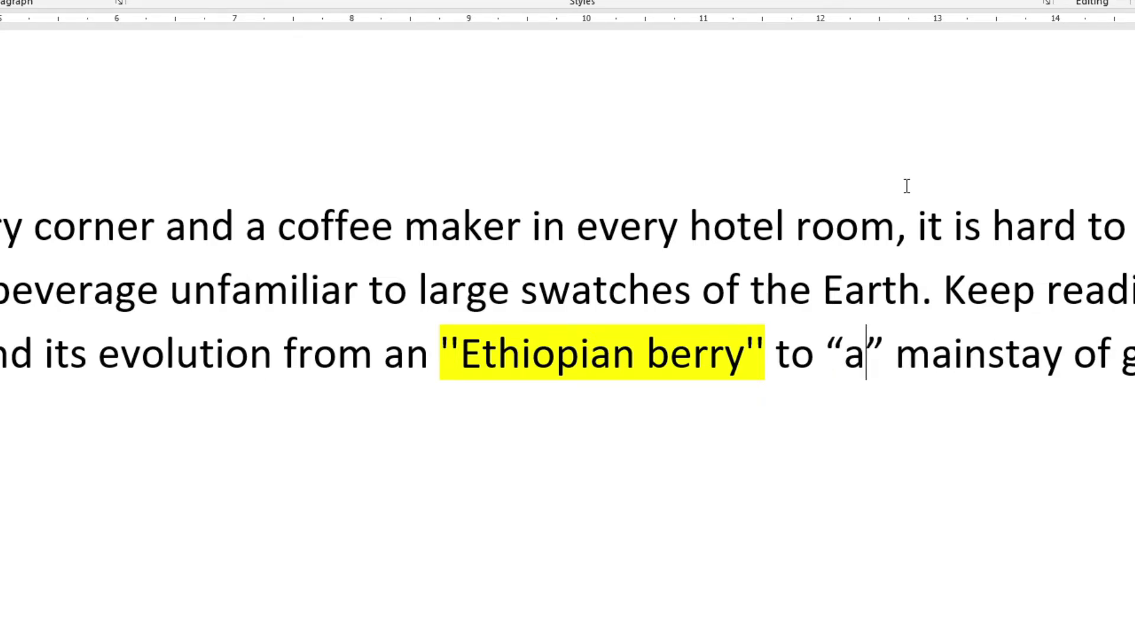
key("Left")
key("Left")
key("Left")
key("Left")
key("Left")
key("BackSpace")
type("\"")
key("Left")
key("BackSpace")
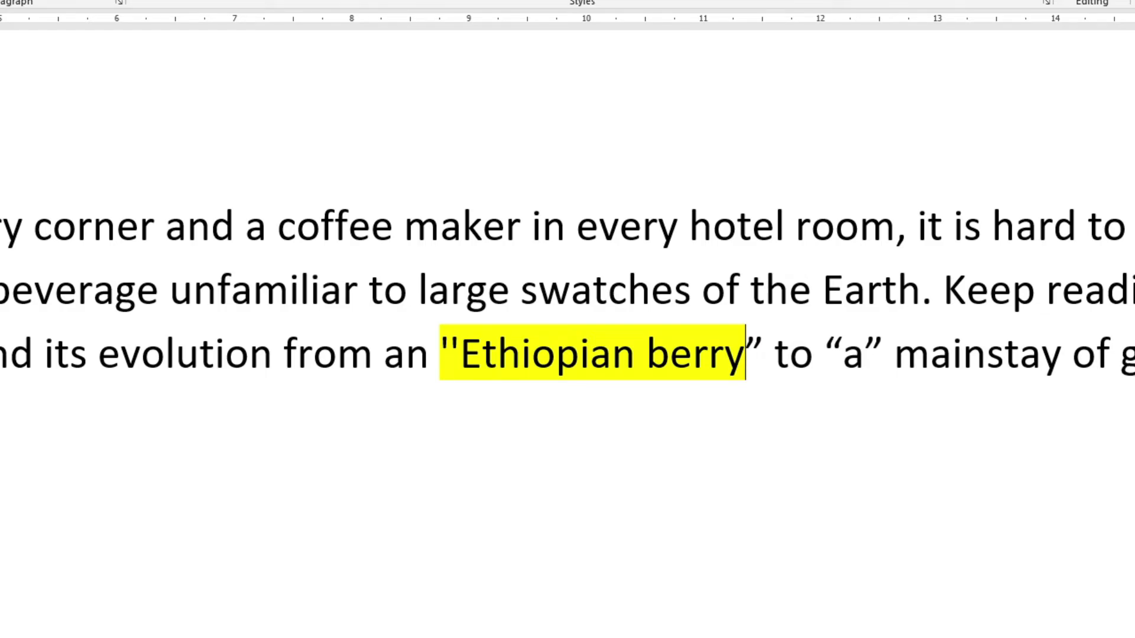
key("Left")
key("Left")
key("Left")
key("Left")
key("Left")
key("Left")
key("Left")
key("Left")
key("BackSpace")
key("BackSpace")
type("\"")
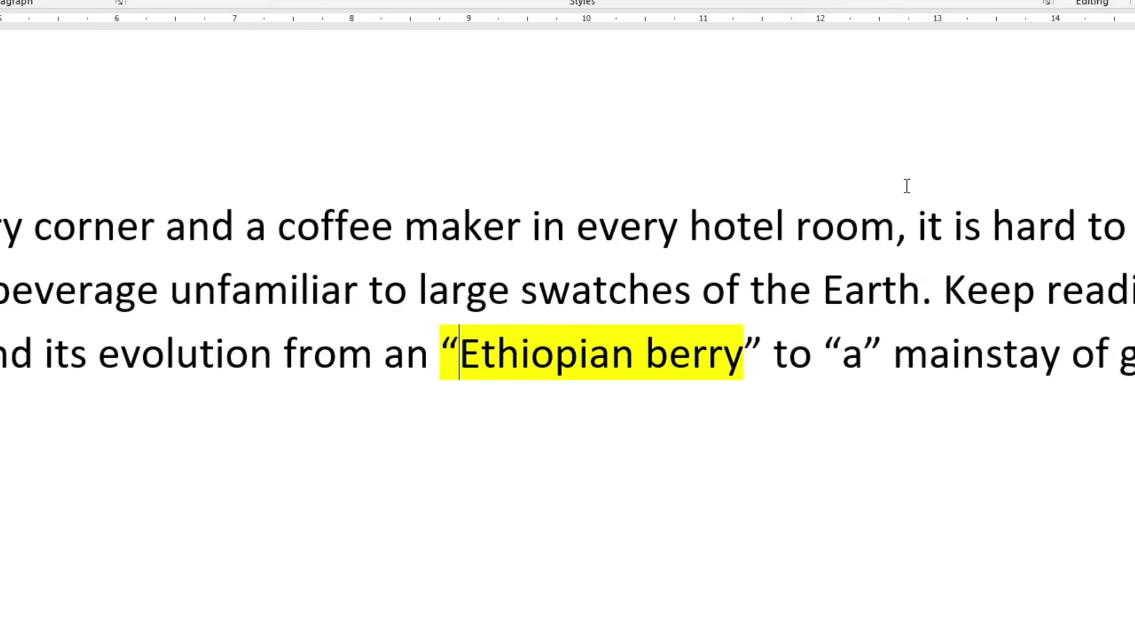